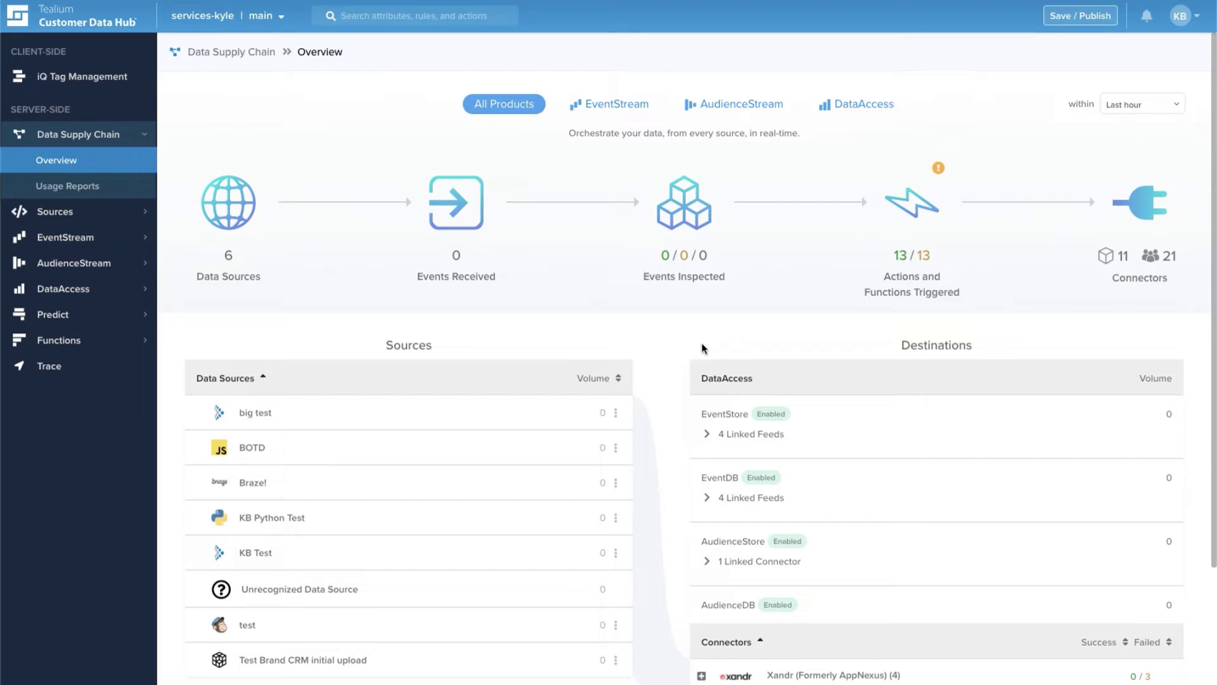
Go to Functions > Overview to list the 8 existing functions.
left_click(64, 338)
left_click(72, 316)
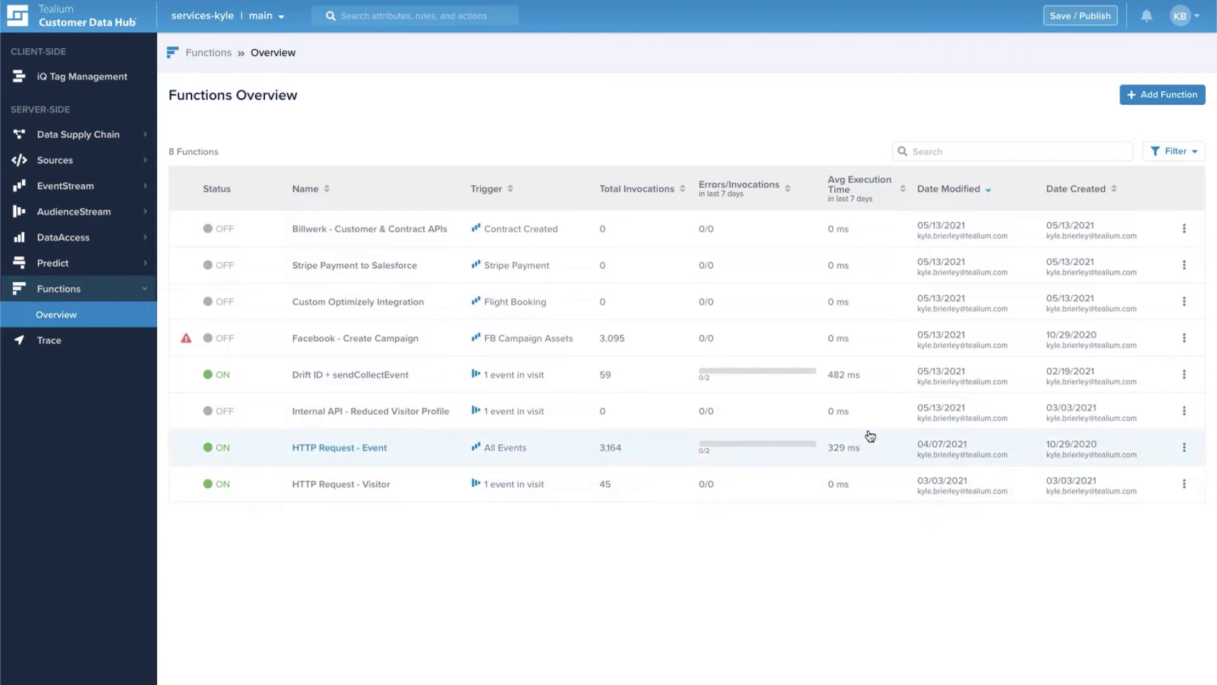
Start a new function and review the Processed Event full data pipeline diagram before closing it.
left_click(1172, 102)
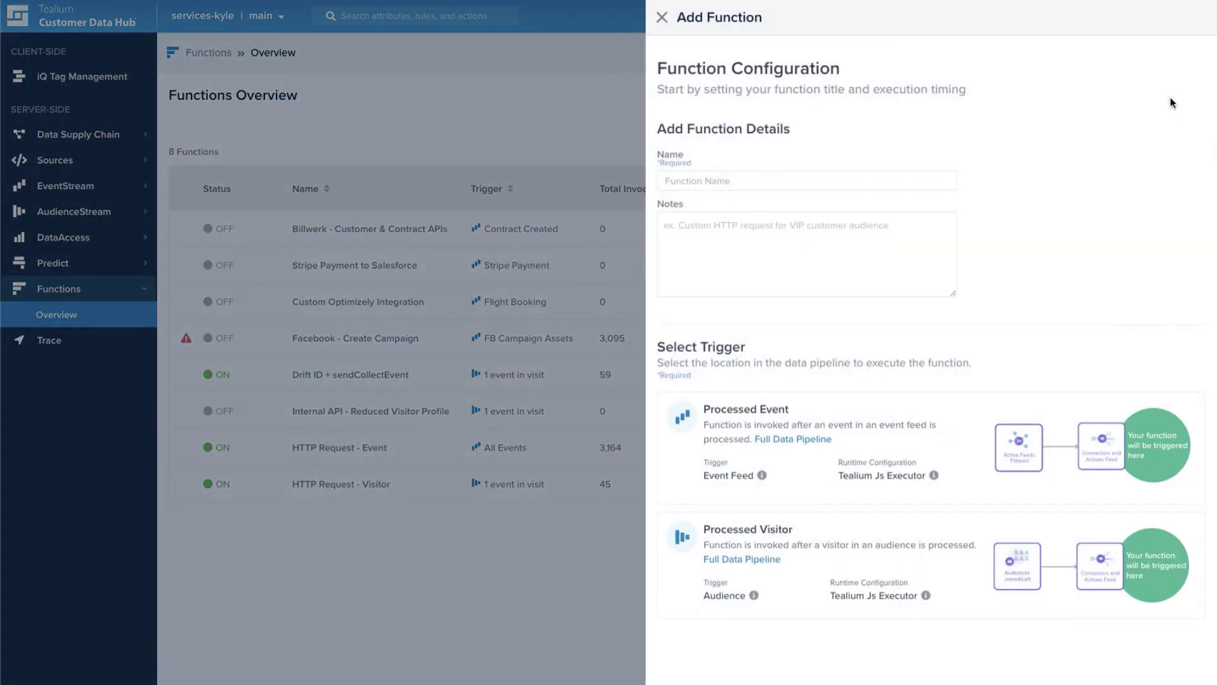
left_click(1135, 462)
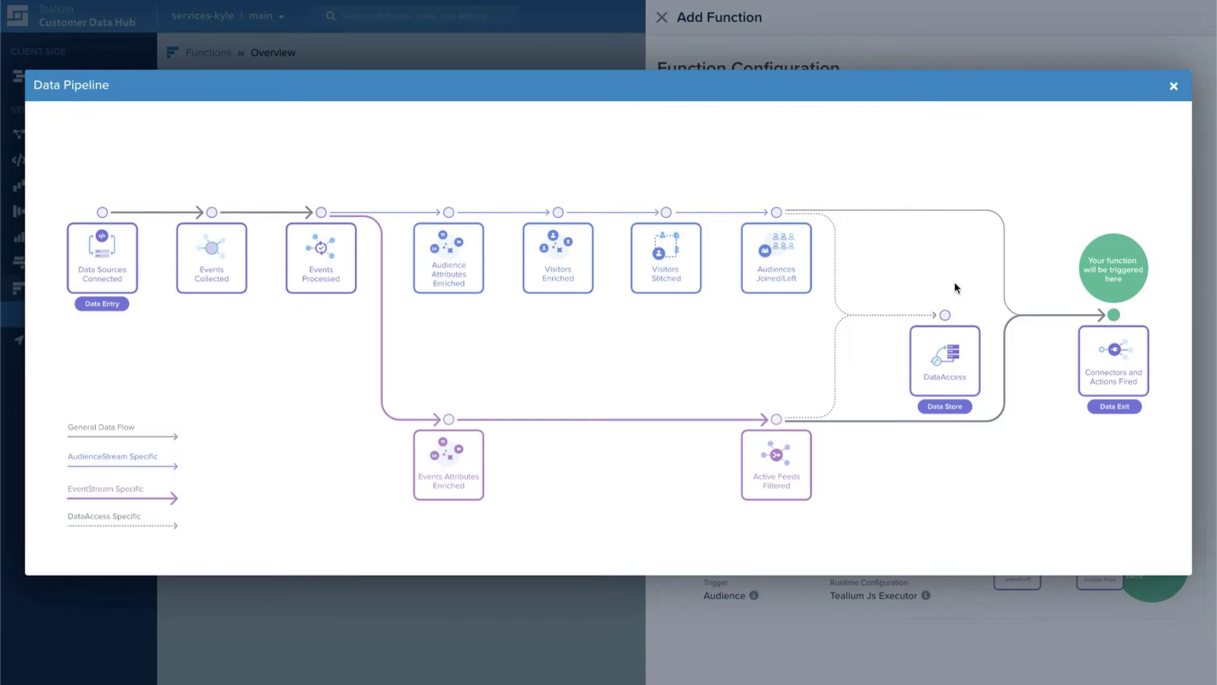
left_click(1173, 86)
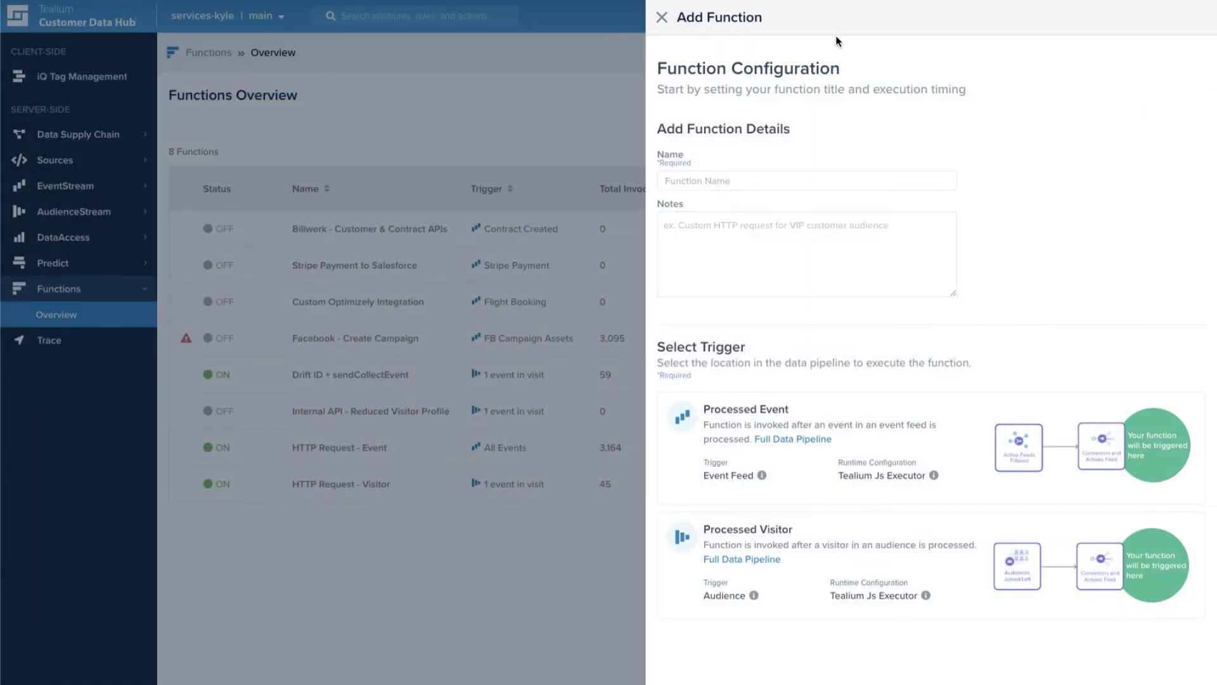
Cancel the Add Function panel to return to the 8-function overview.
left_click(662, 20)
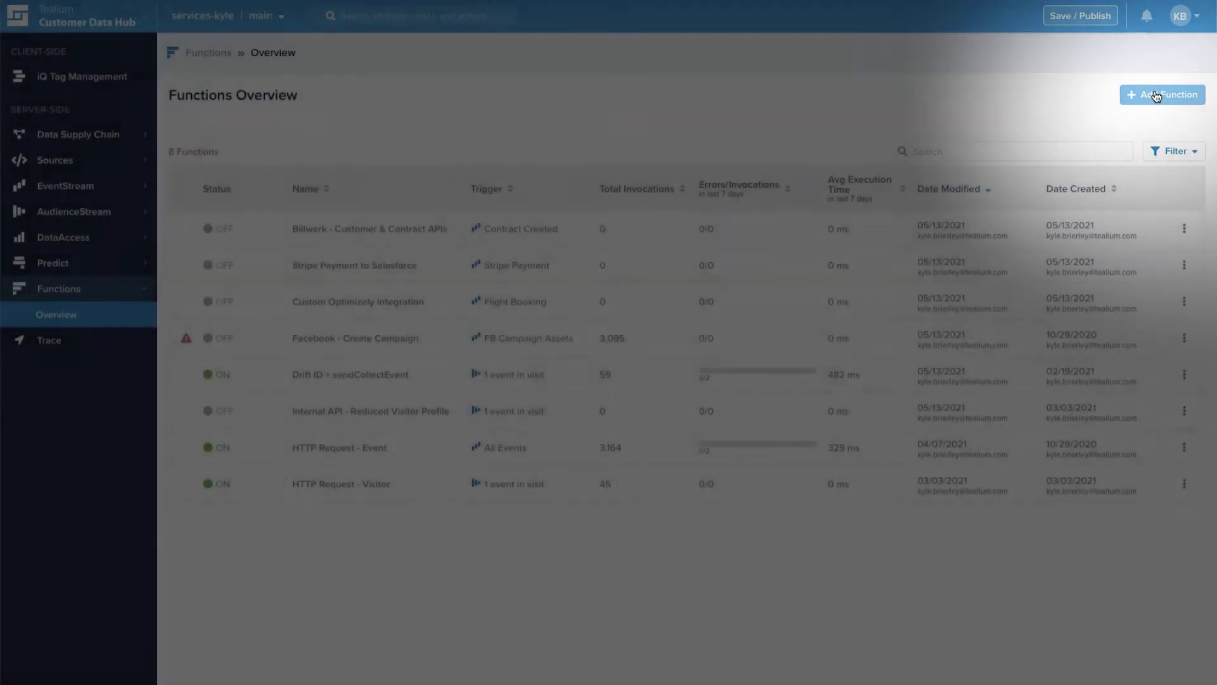
Add a function named 'Demo' with a Processed Event trigger on the Contract Created feed.
left_click(1157, 96)
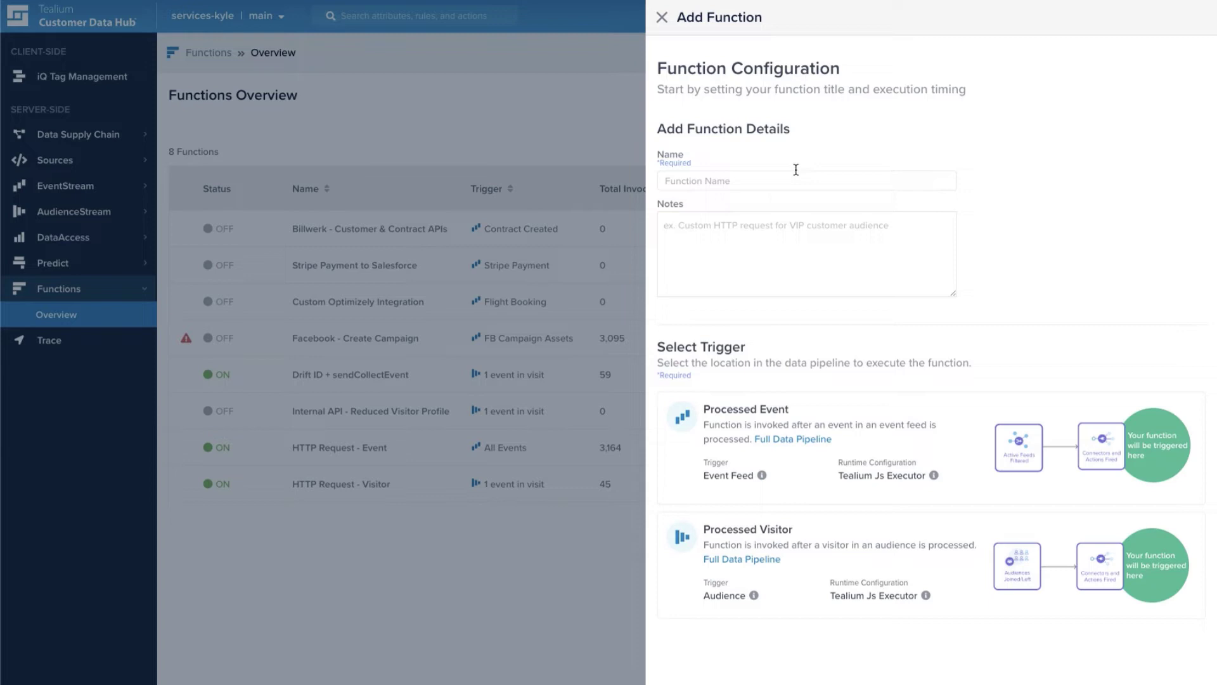
left_click(743, 177)
type("Demo")
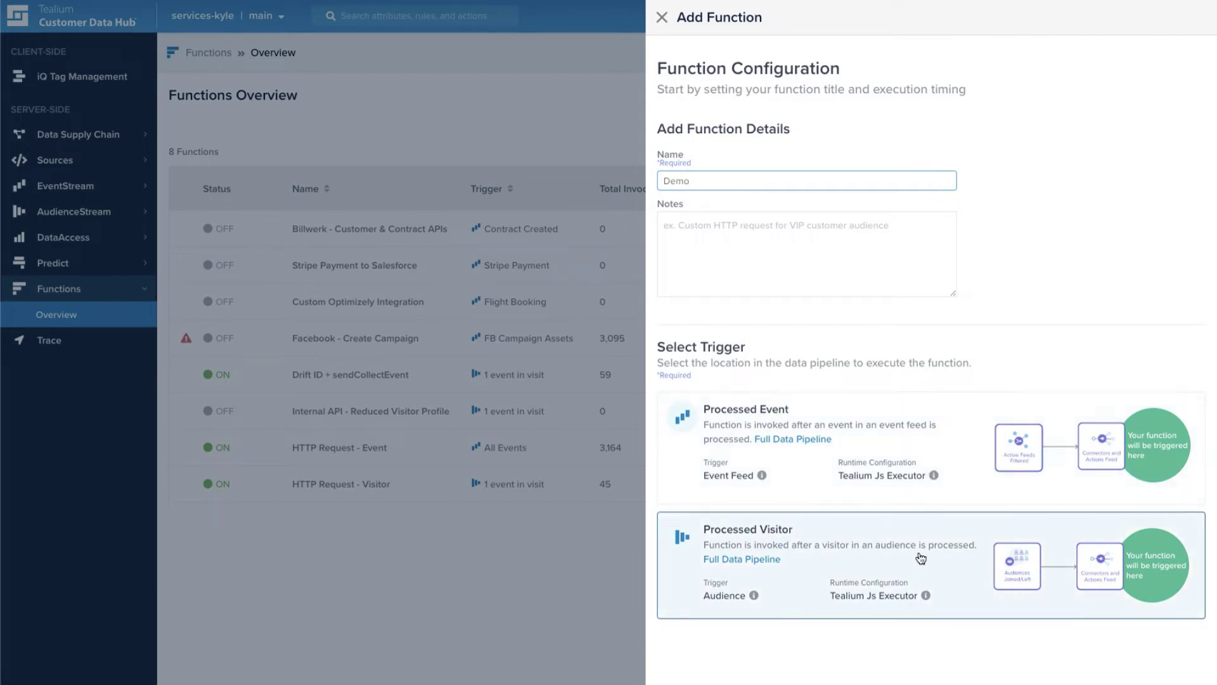
left_click(951, 427)
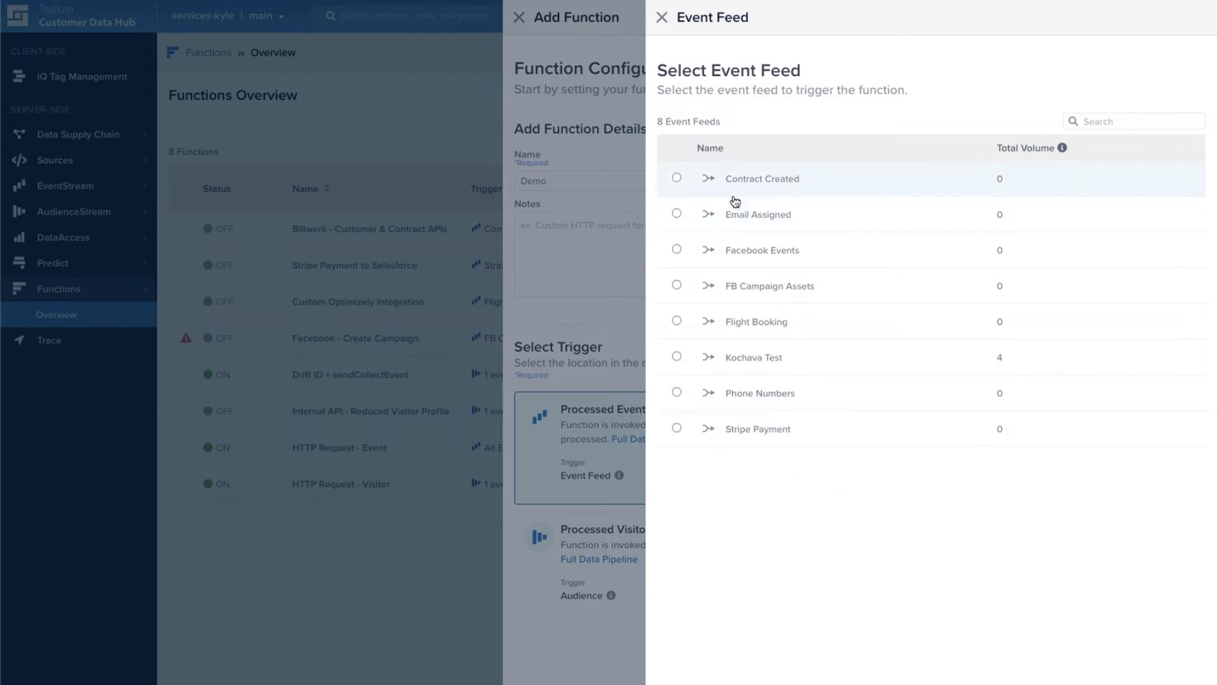
left_click(679, 180)
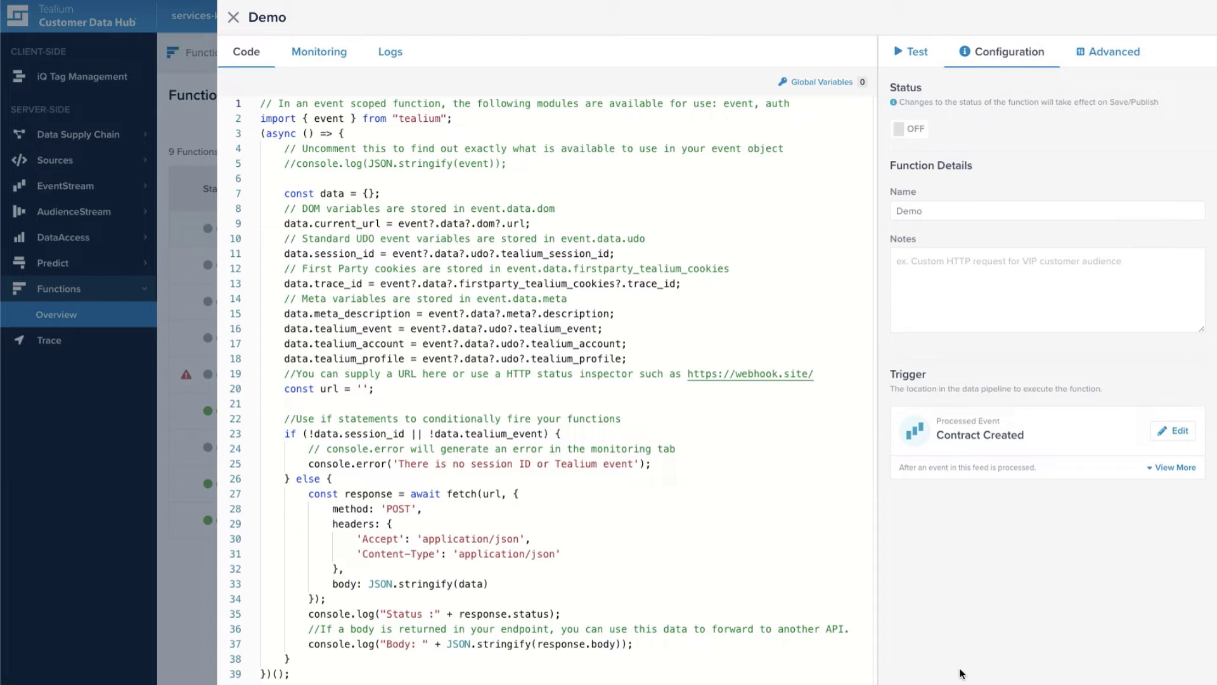
Check Demo's Test payload, then browse Advanced authentication options without assigning any.
left_click(913, 59)
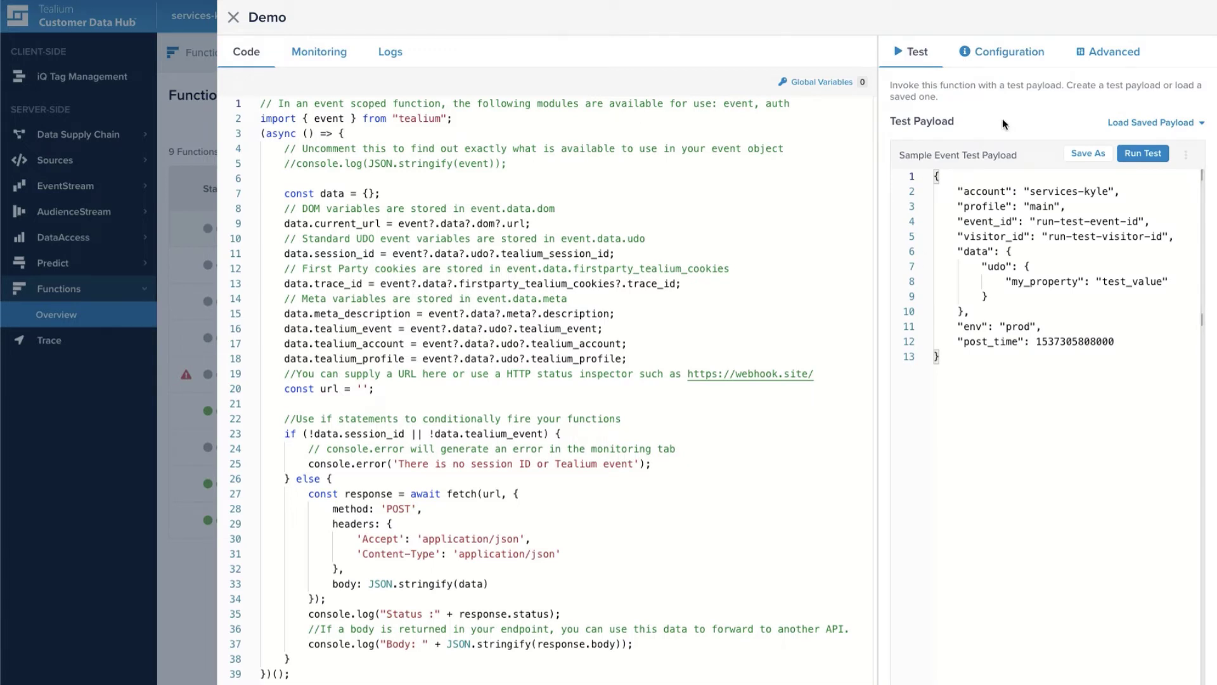
left_click(1121, 59)
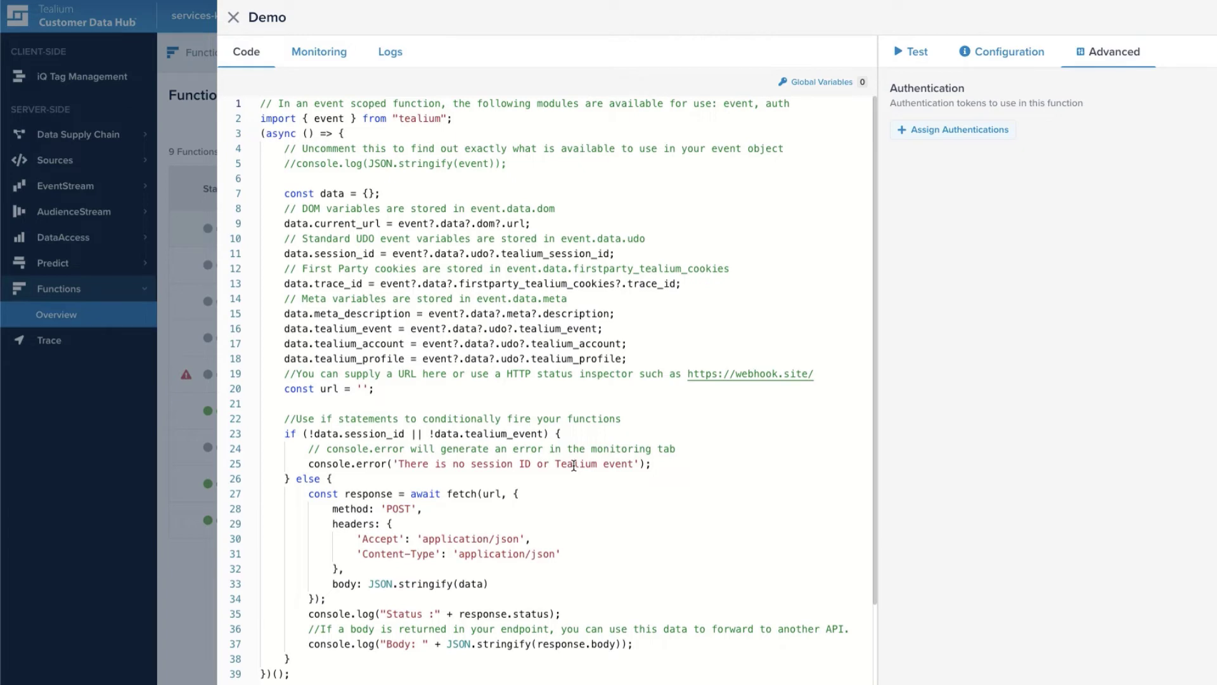
left_click(984, 139)
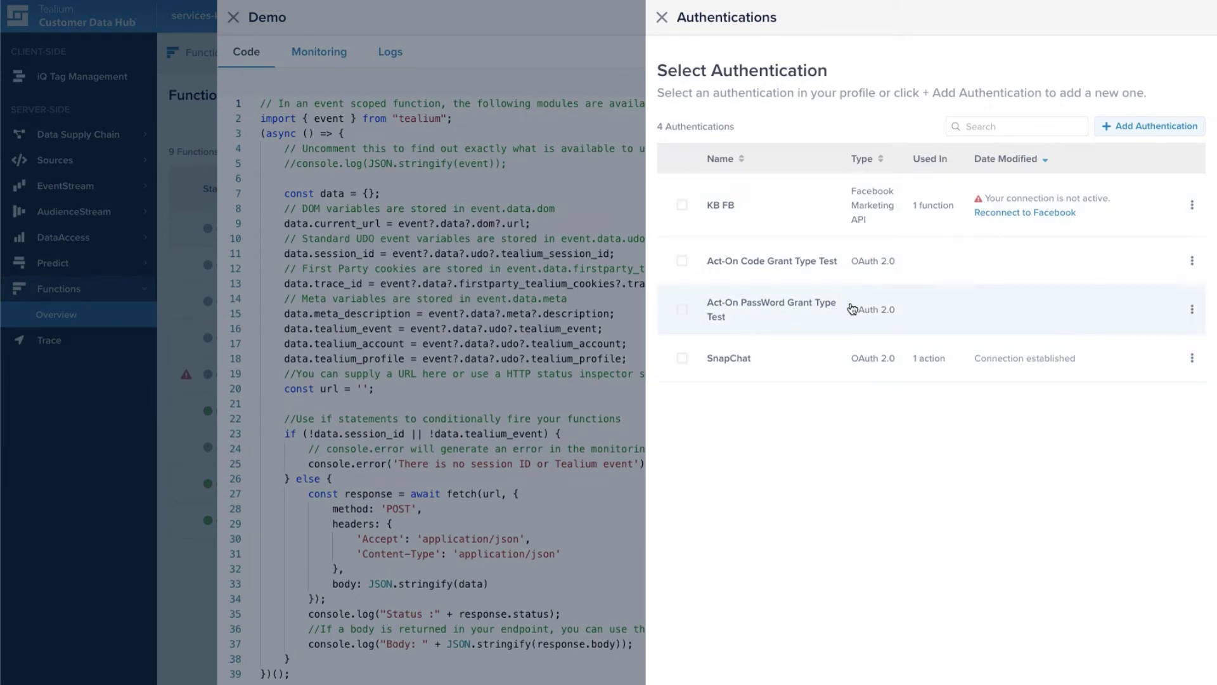
left_click(1150, 127)
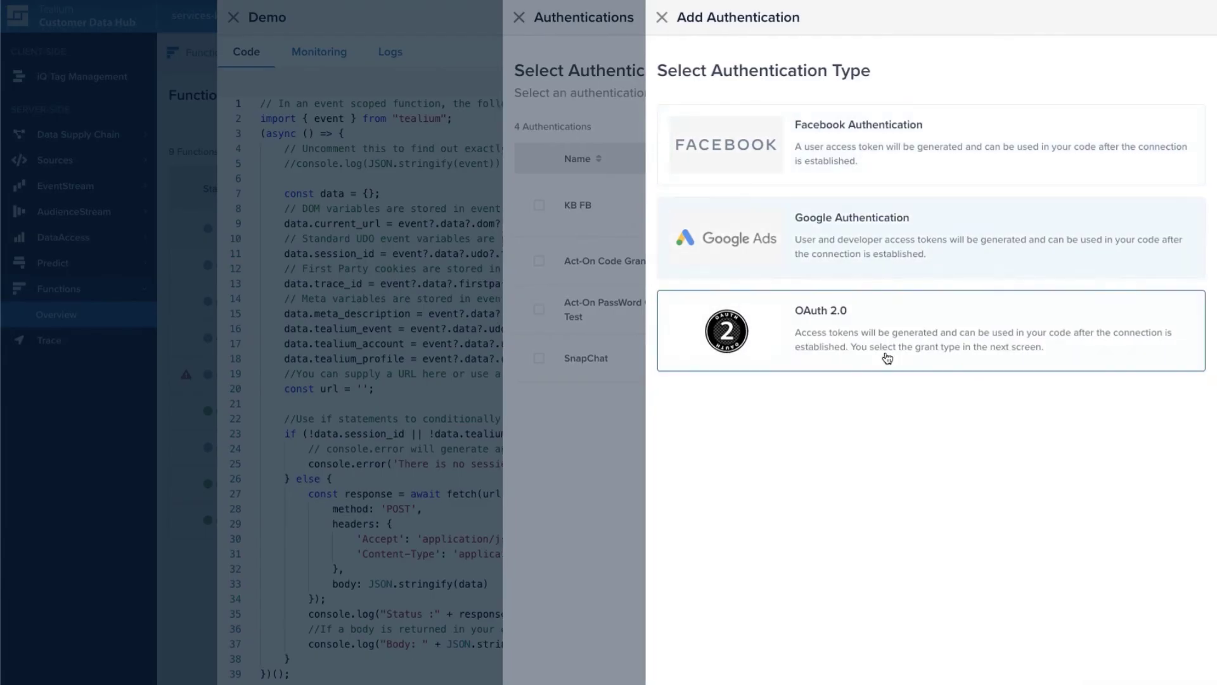
left_click(663, 20)
left_click(663, 22)
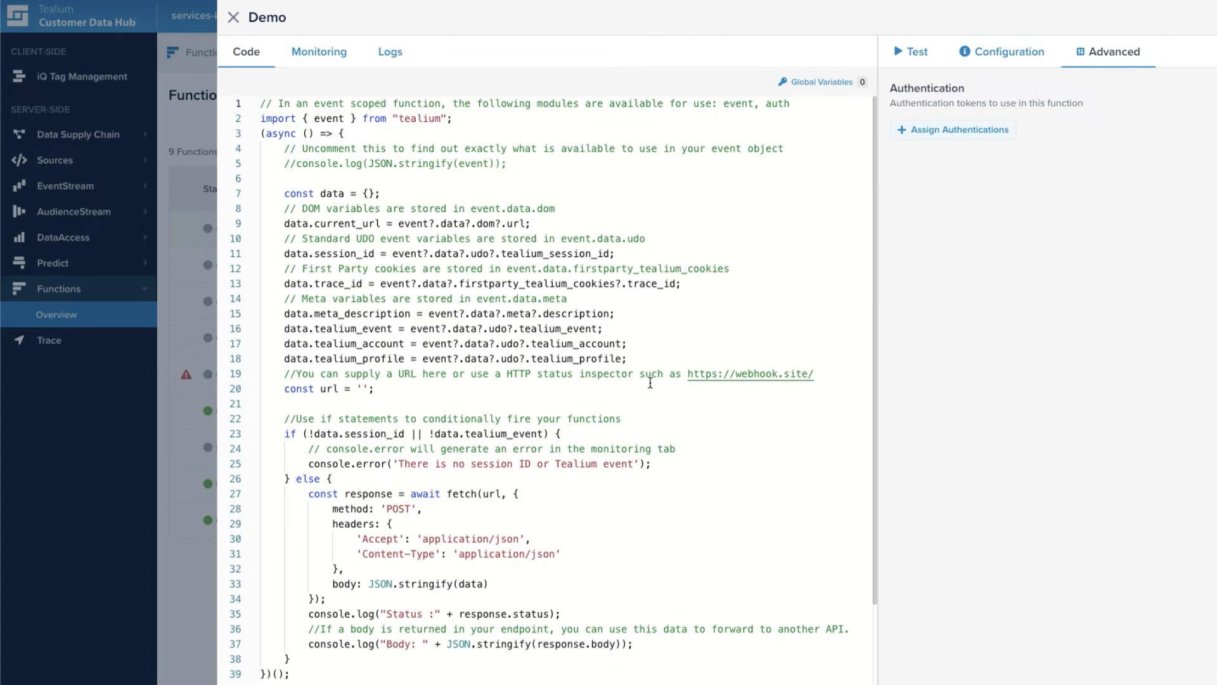
Glance at Demo's Monitoring and Code tabs, then close it; overview now lists 9 functions.
left_click(321, 50)
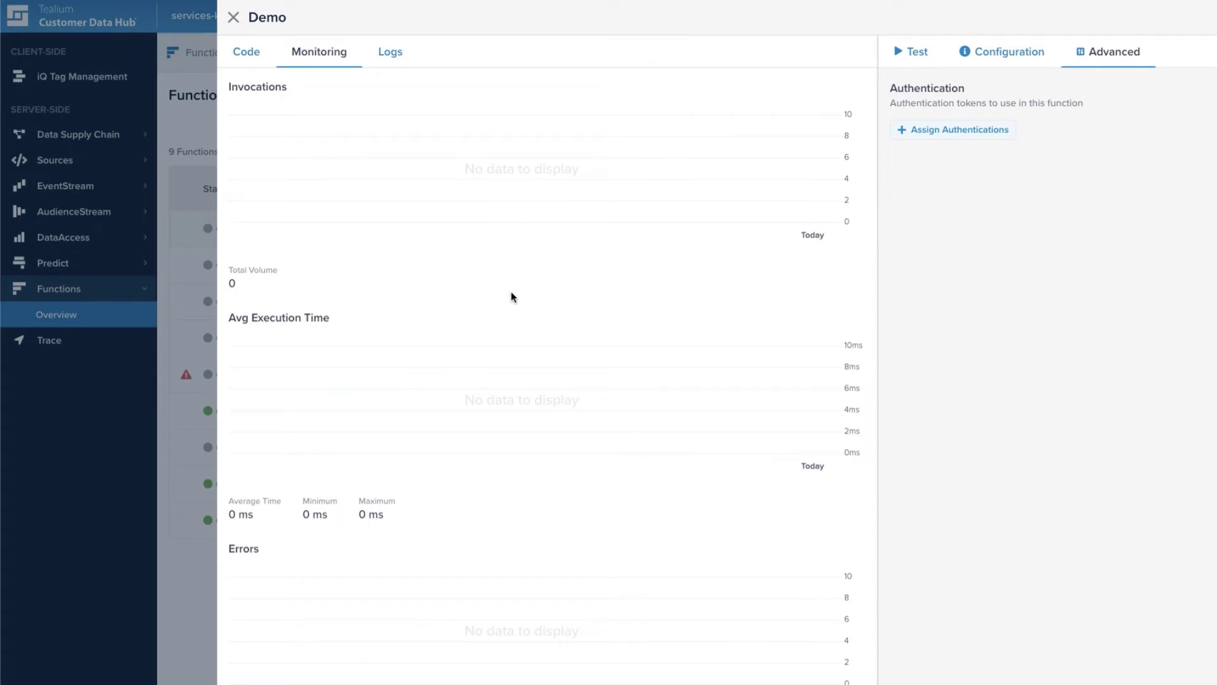
left_click(248, 54)
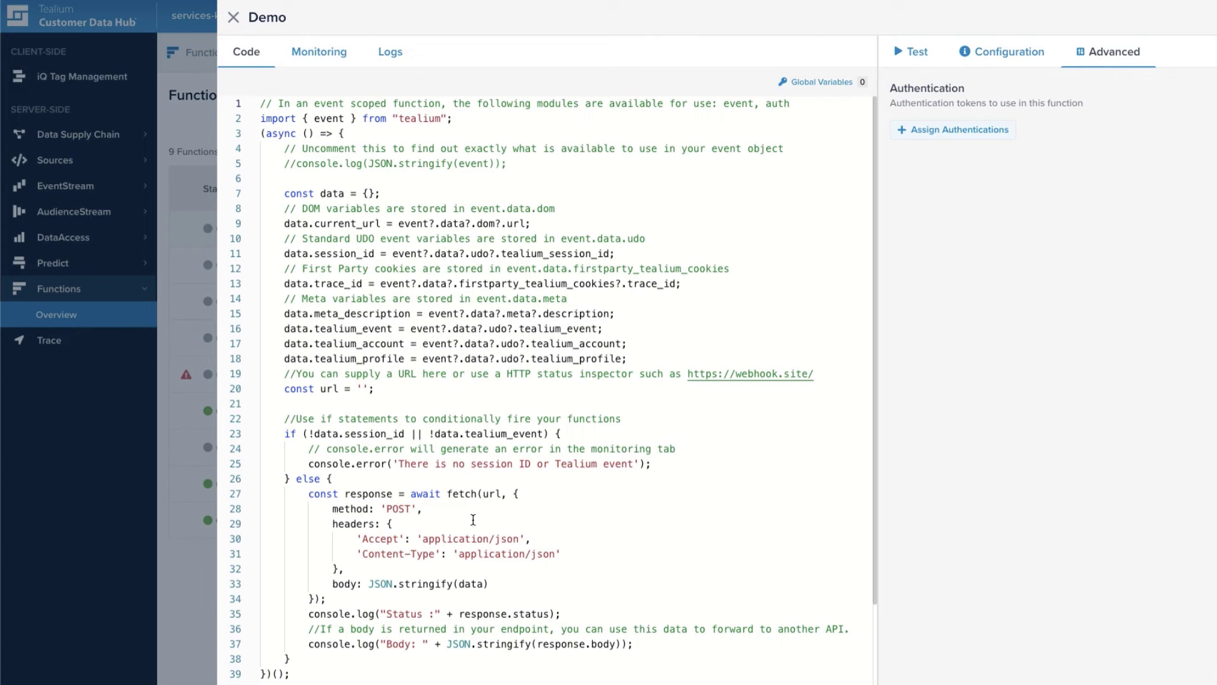
left_click(234, 17)
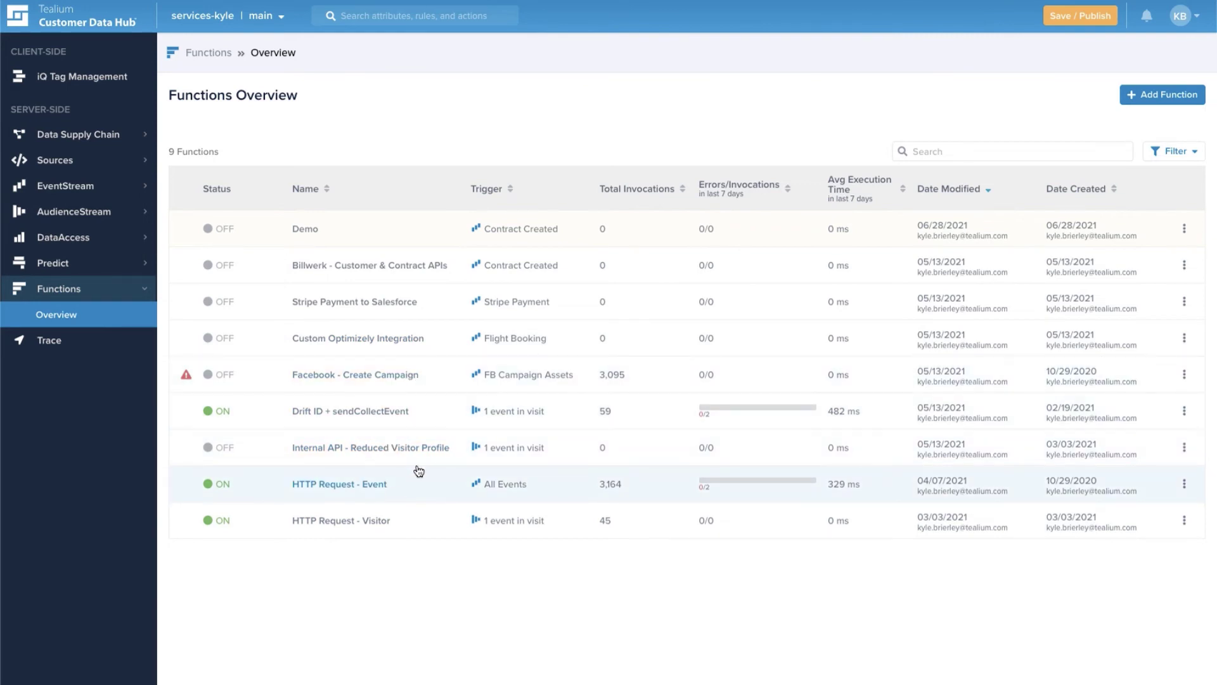
left_click(413, 412)
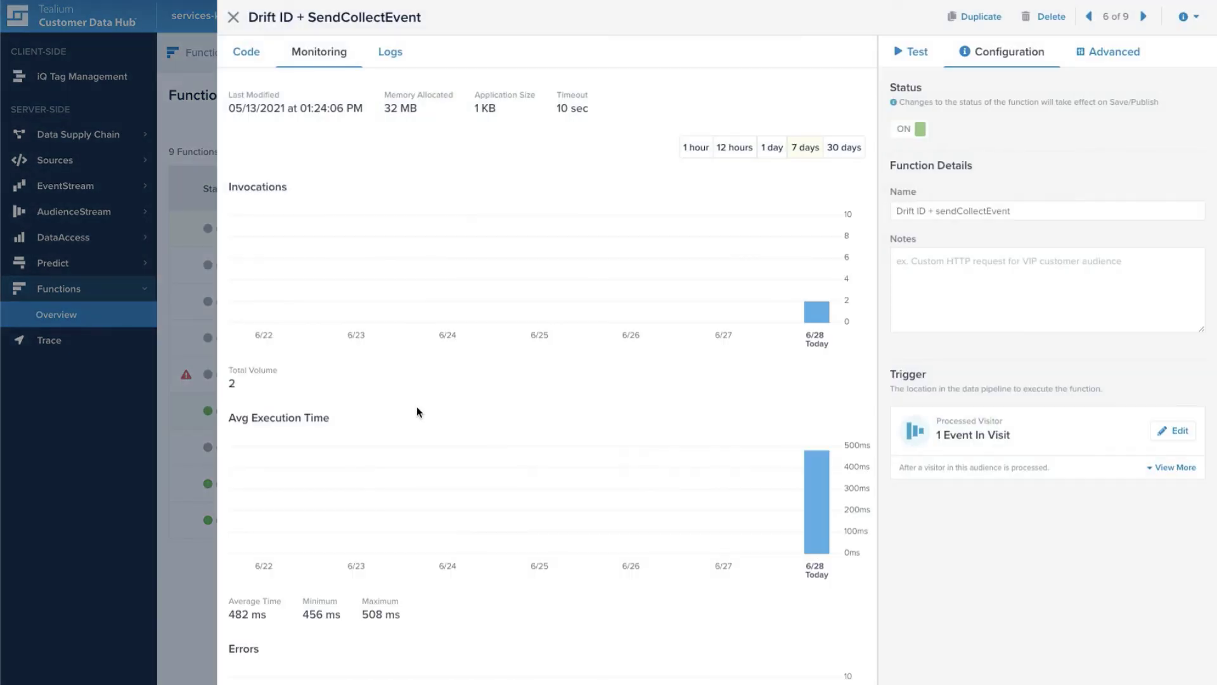
left_click(255, 54)
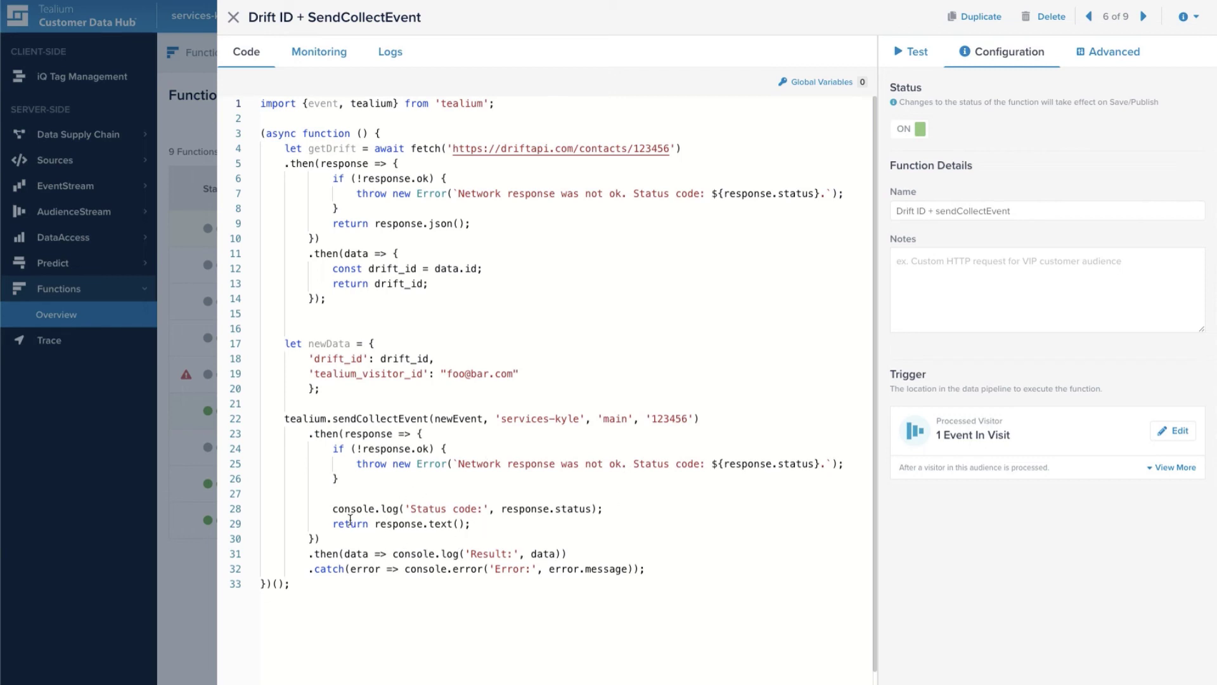
Close Drift ID, then open Custom Optimizely Integration and read through its code.
left_click(234, 19)
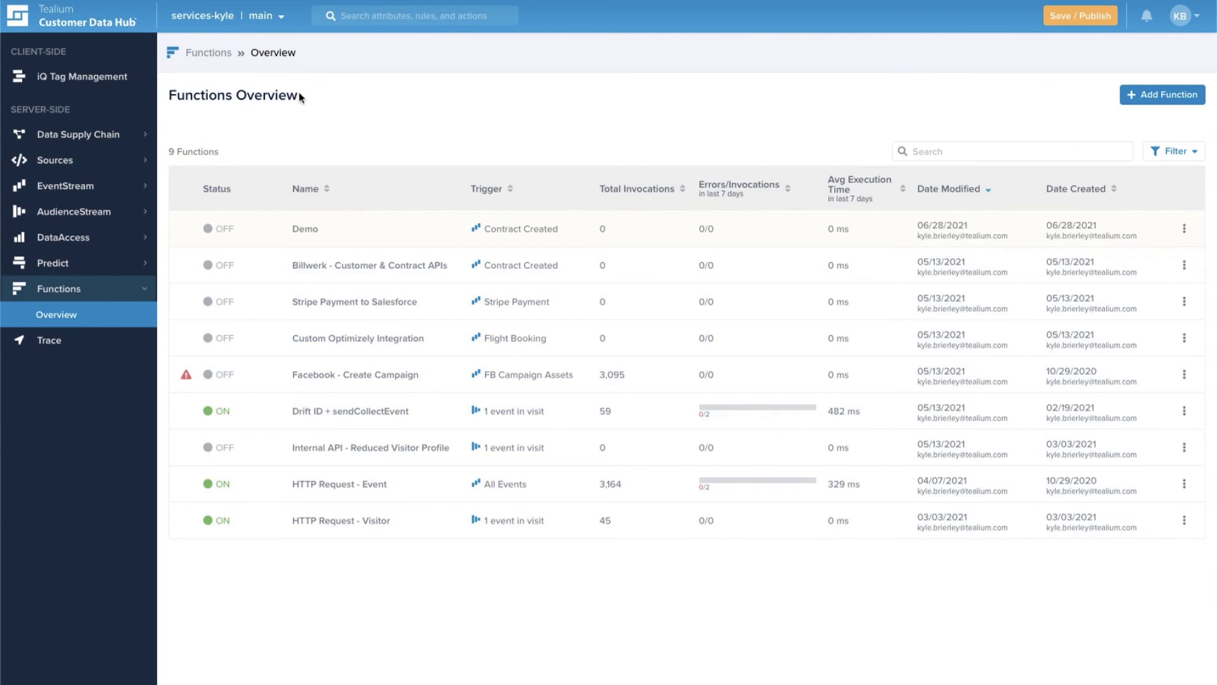
left_click(433, 343)
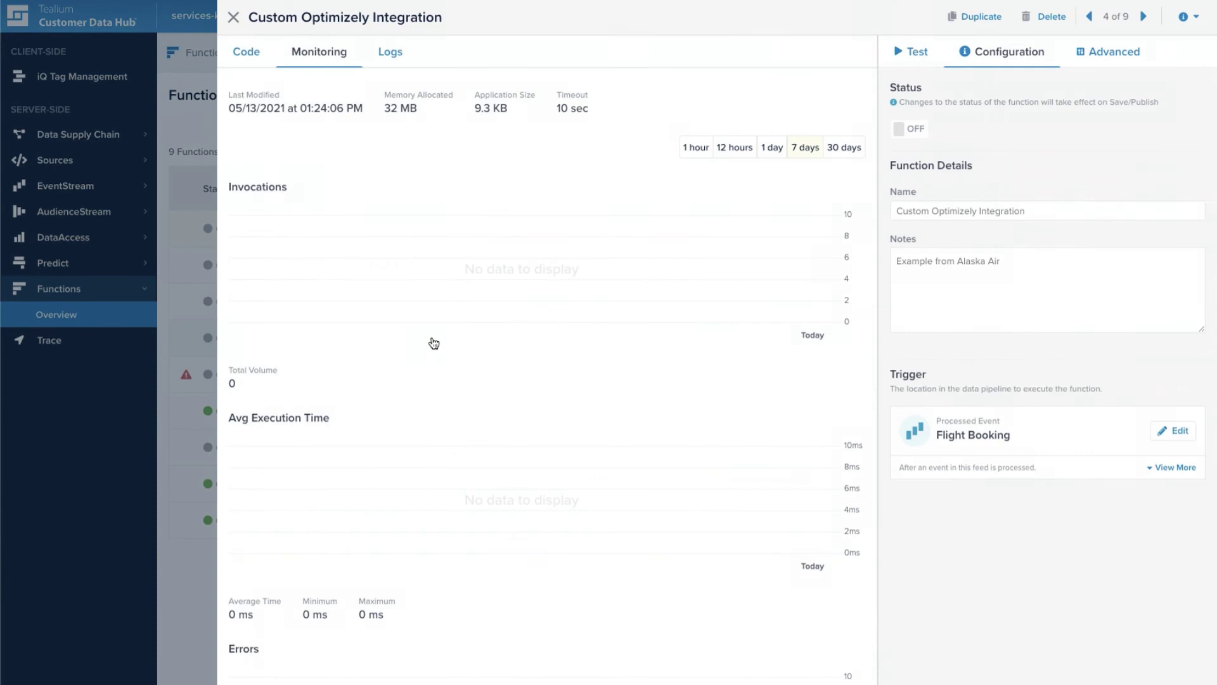
left_click(248, 55)
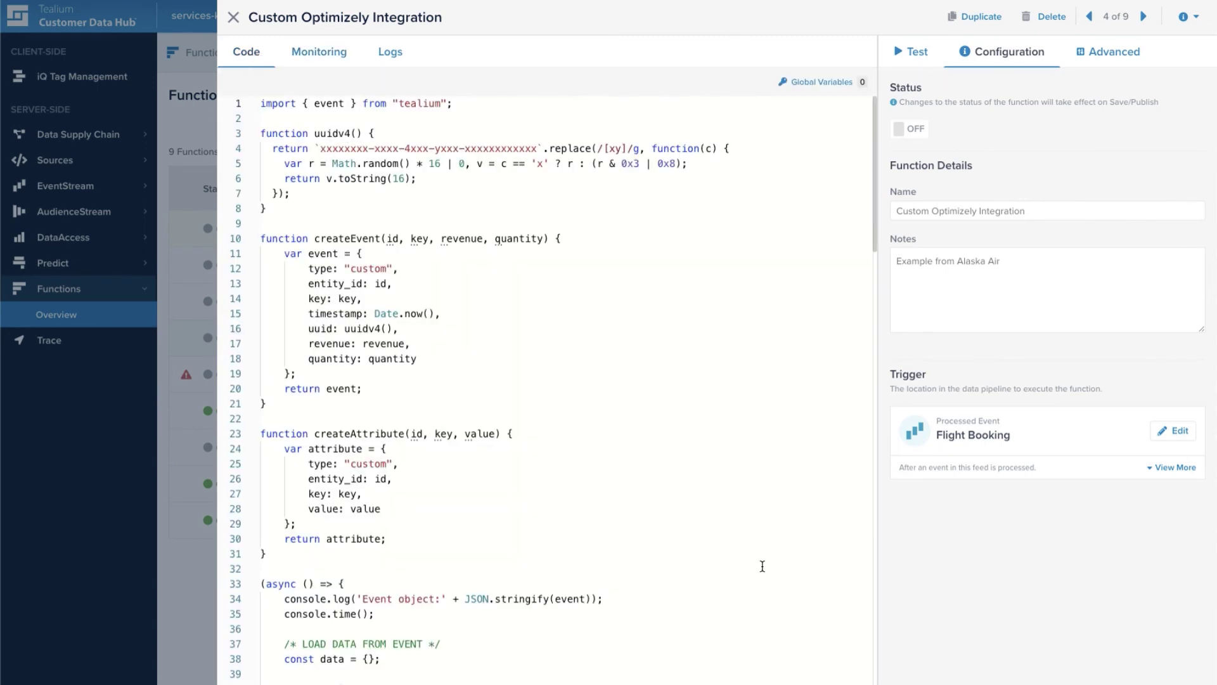
scroll(762, 566, "down", 5)
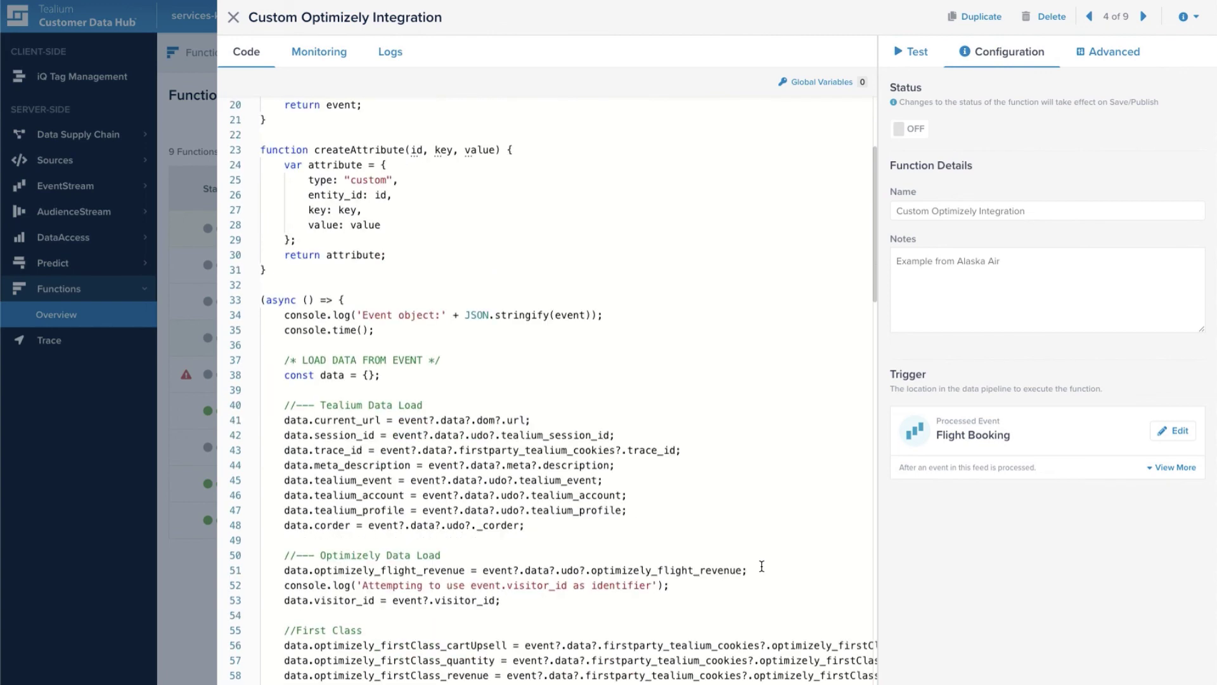
scroll(762, 566, "down", 4)
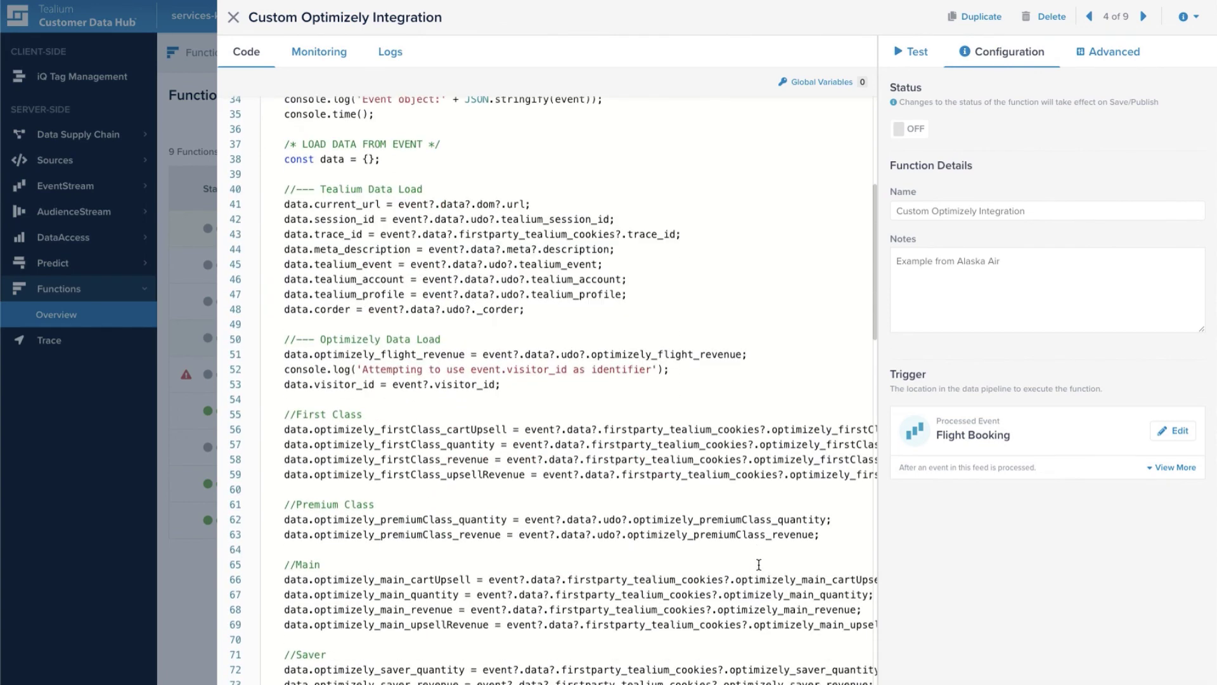
scroll(759, 564, "down", 5)
scroll(760, 572, "down", 13)
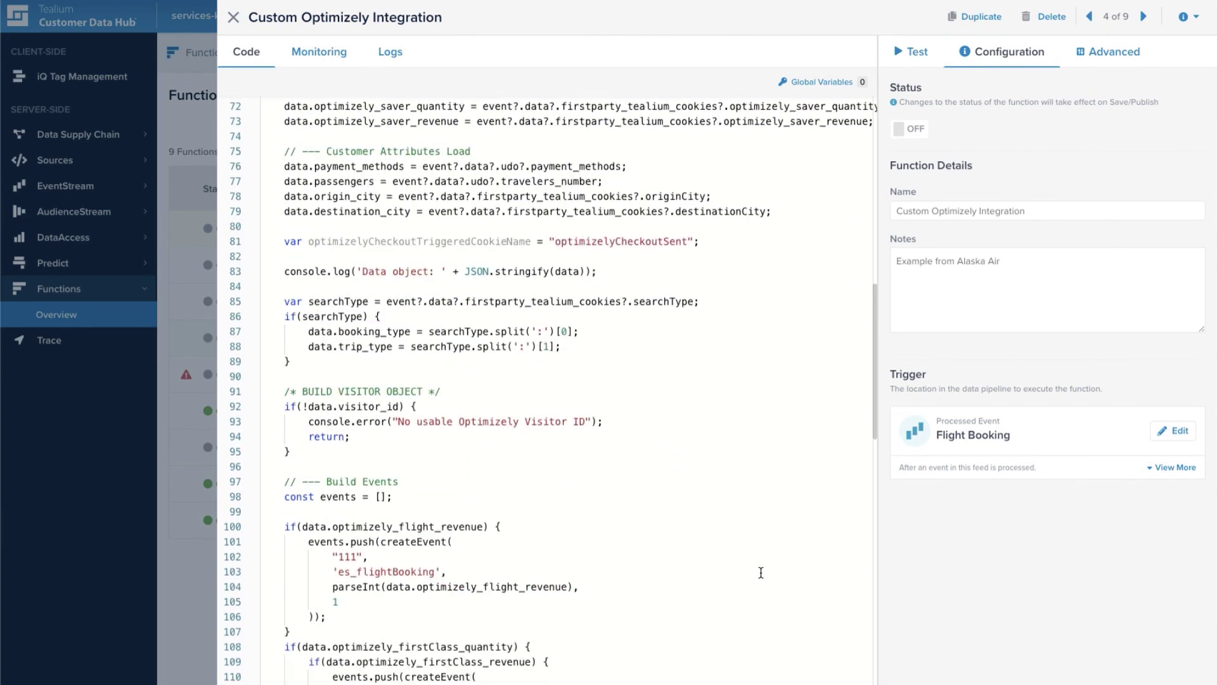
scroll(759, 573, "down", 8)
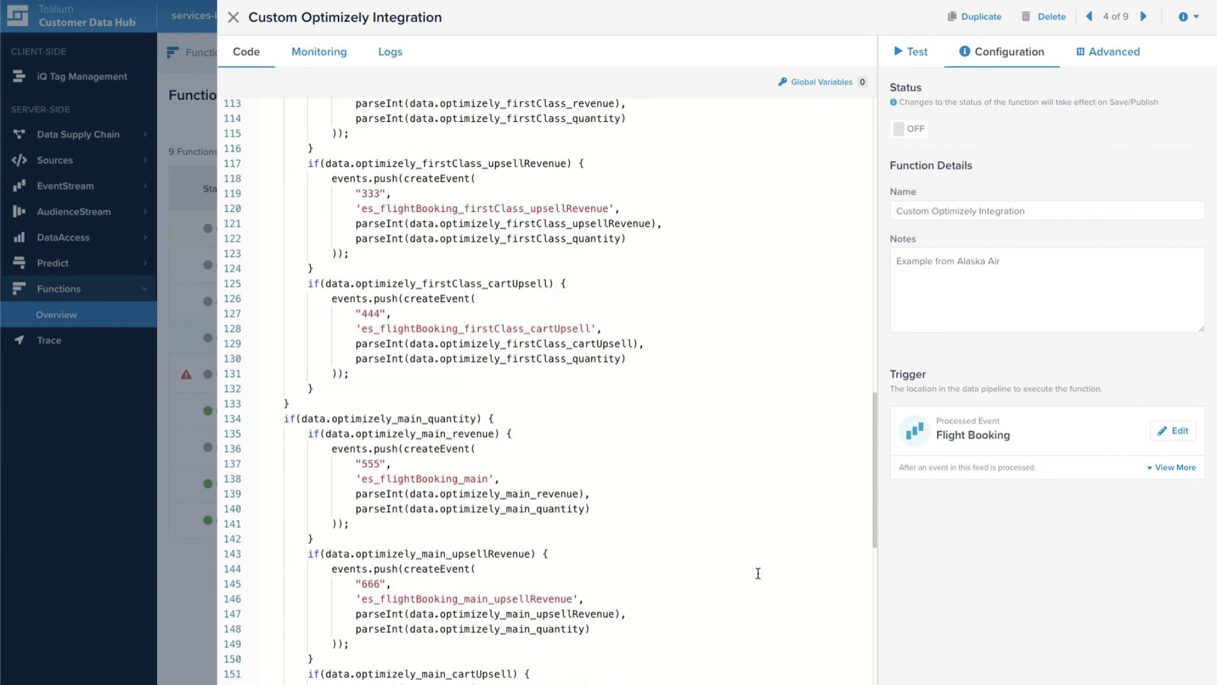
scroll(750, 572, "down", 6)
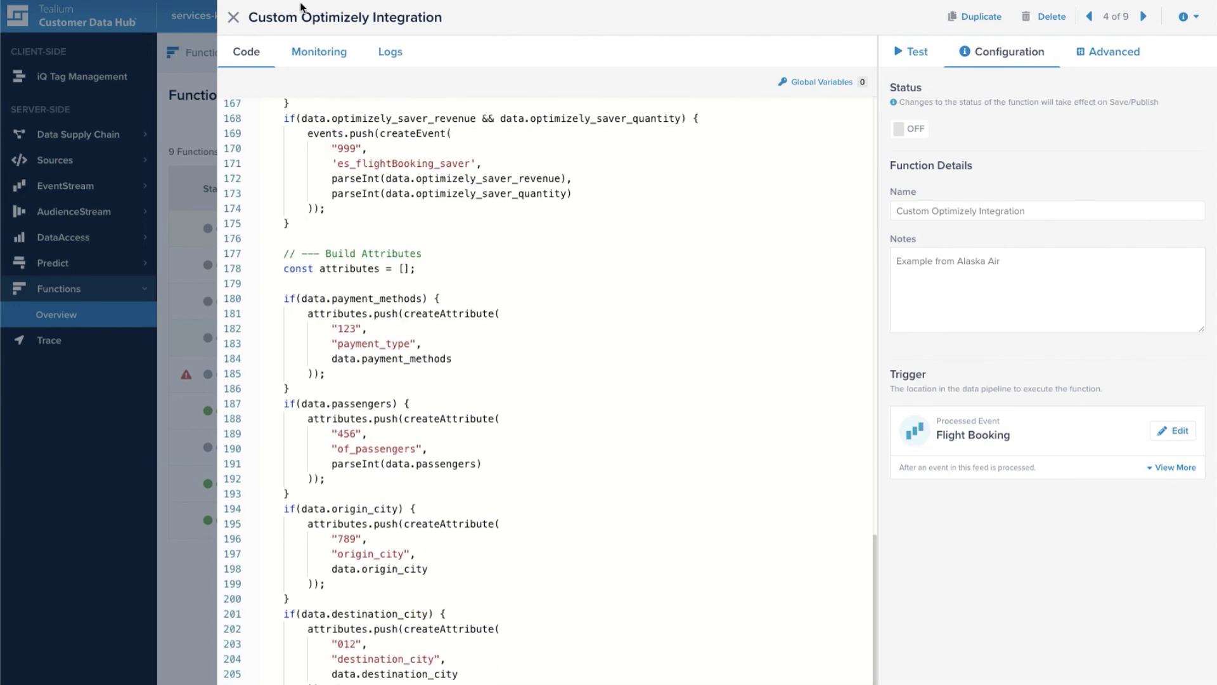
Close the Custom Optimizely Integration editor, back to the 9-function overview.
left_click(234, 19)
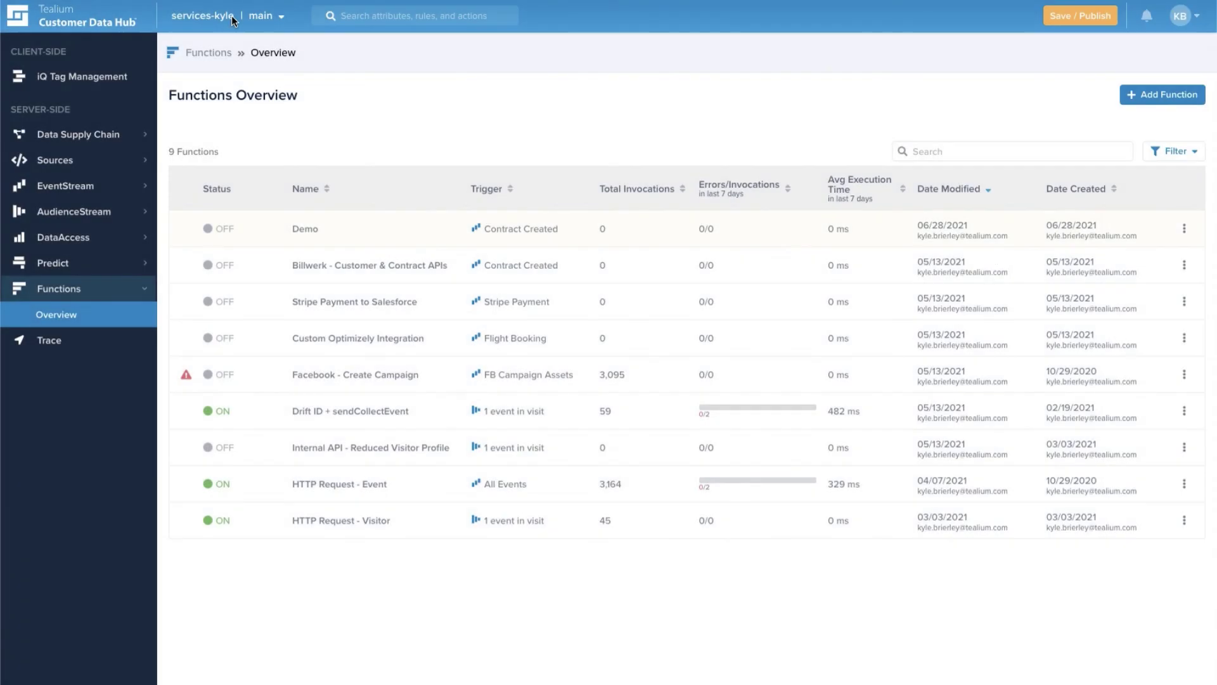